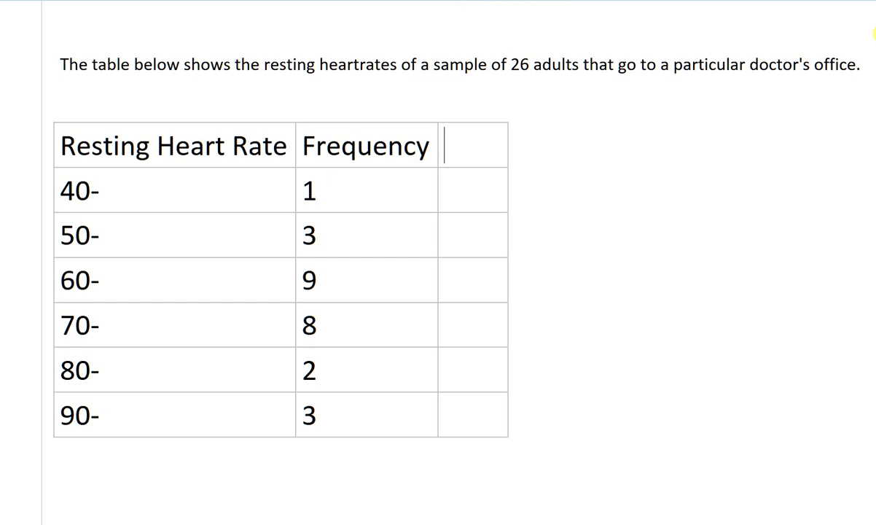
Head the third column 'Midpoint' and ink 50 beside 40-
{"action": "type", "text": "Midpoint"}
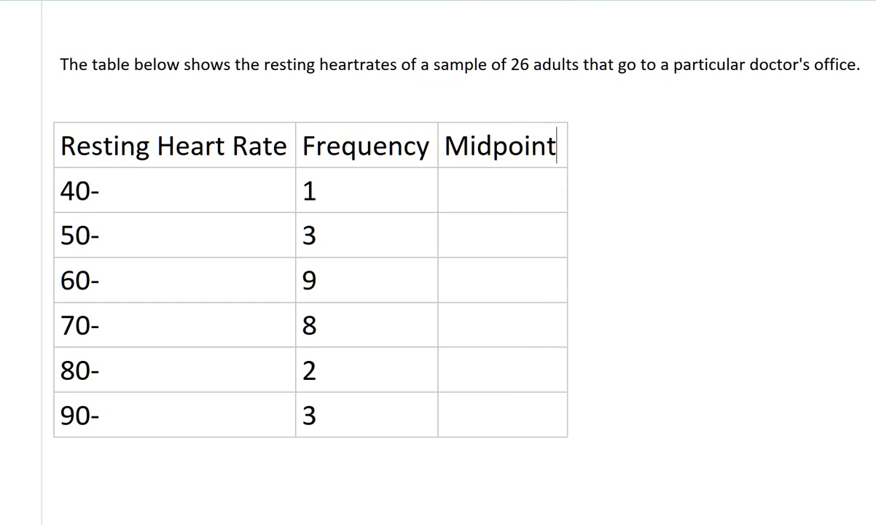
{"action": "left_click", "coordinate": [444, 190]}
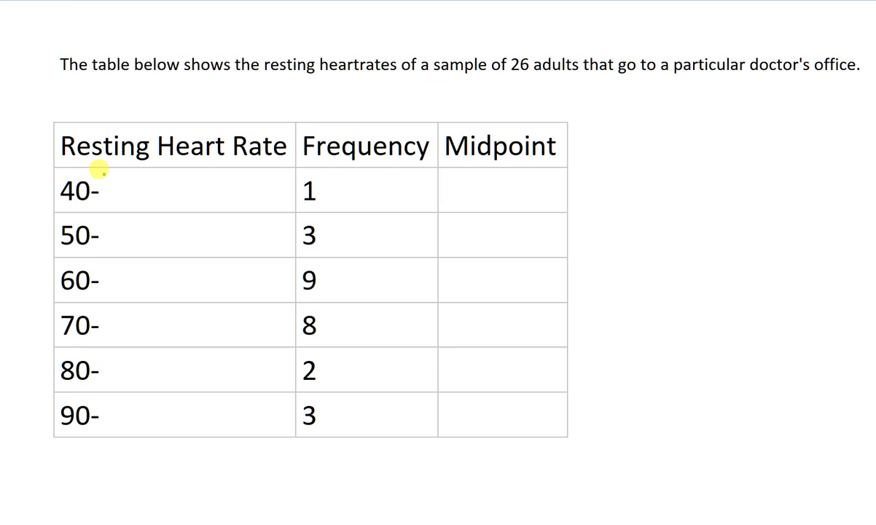
{"action": "mouse_move", "coordinate": [113, 177]}
{"action": "left_mouse_down"}
{"action": "mouse_move", "coordinate": [109, 204]}
{"action": "mouse_move", "coordinate": [131, 176]}
{"action": "mouse_move", "coordinate": [143, 188]}
{"action": "left_mouse_up"}
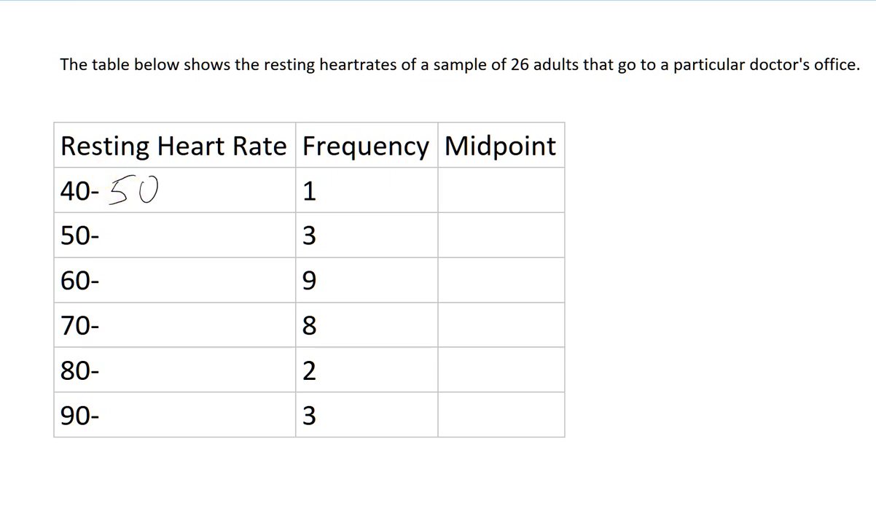
Enter the midpoints 45, 55, 65, 75, 85 and 95 in the Midpoint cells
{"action": "left_click", "coordinate": [443, 191]}
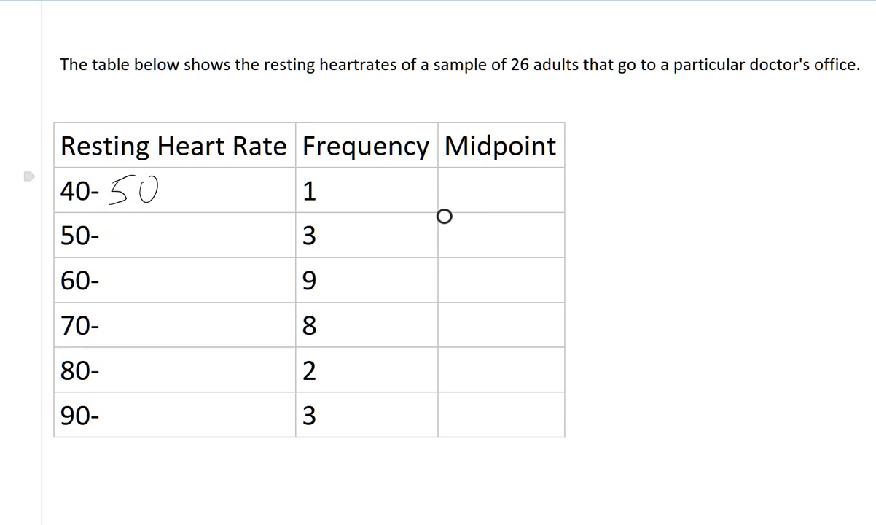
{"action": "type", "text": "45"}
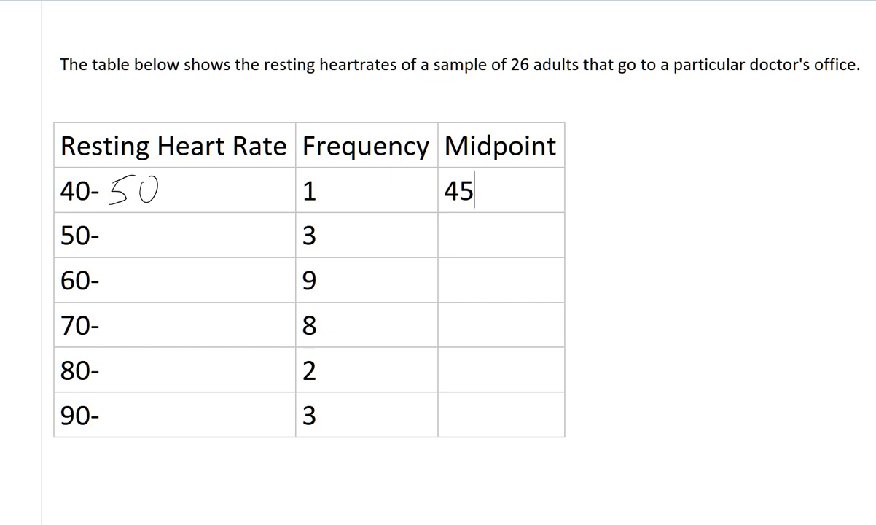
{"action": "left_click", "coordinate": [444, 234]}
{"action": "type", "text": "55"}
{"action": "left_click", "coordinate": [444, 279]}
{"action": "type", "text": "65"}
{"action": "left_click", "coordinate": [444, 324]}
{"action": "type", "text": "75"}
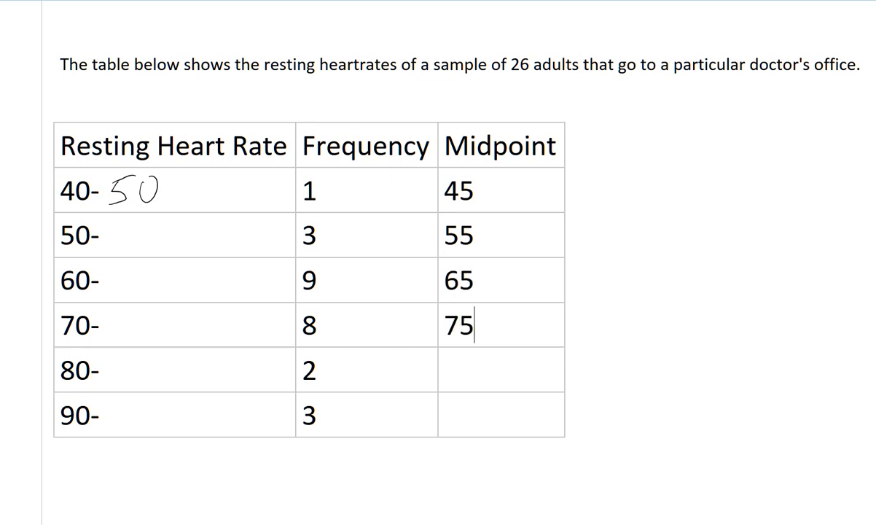
{"action": "left_click", "coordinate": [446, 370]}
{"action": "type", "text": "85"}
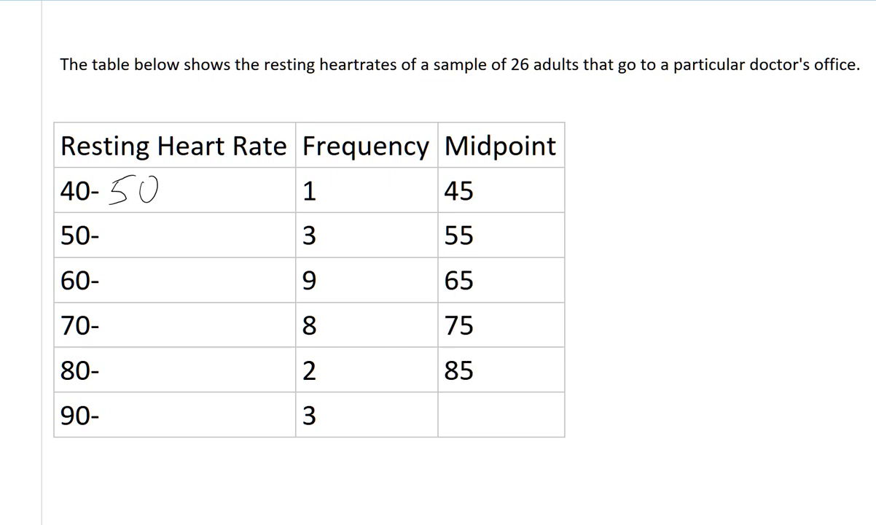
{"action": "left_click", "coordinate": [446, 414]}
{"action": "type", "text": "95"}
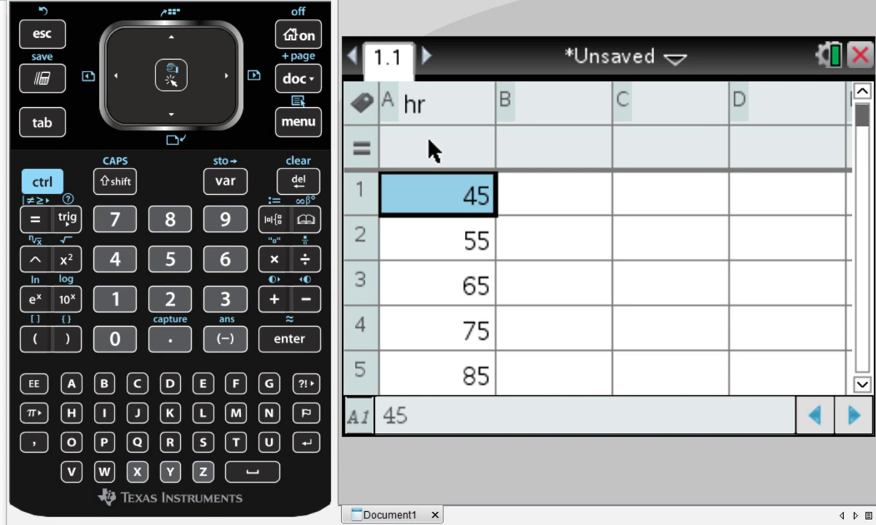
Check the hr values down column A, then move to cell B1
{"action": "left_click", "coordinate": [426, 248]}
{"action": "key", "text": "Down"}
{"action": "key", "text": "Down"}
{"action": "key", "text": "Down"}
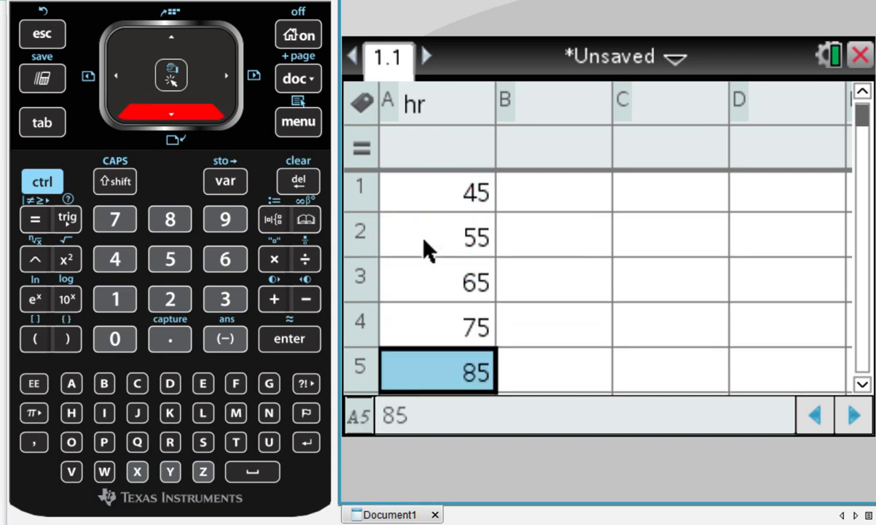
{"action": "key", "text": "Down"}
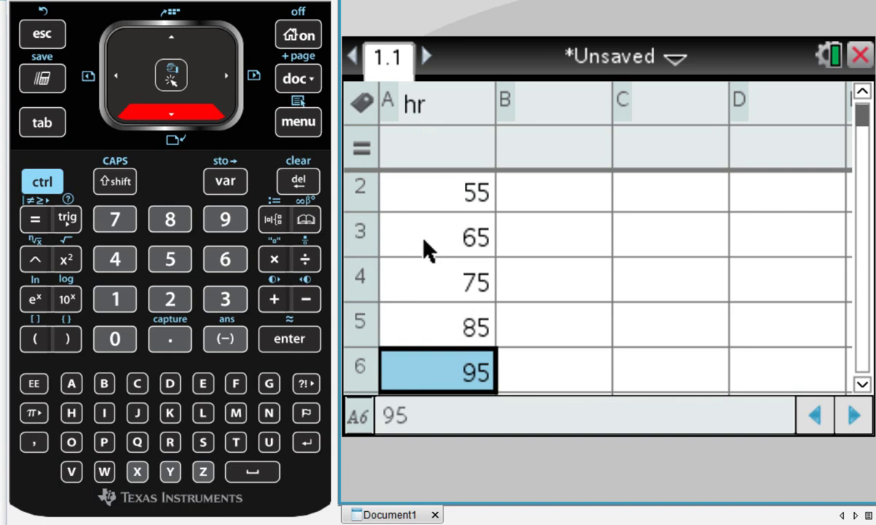
{"action": "key", "text": "Up"}
{"action": "key", "text": "Up"}
{"action": "key", "text": "Up"}
{"action": "key", "text": "Up"}
{"action": "key", "text": "Up"}
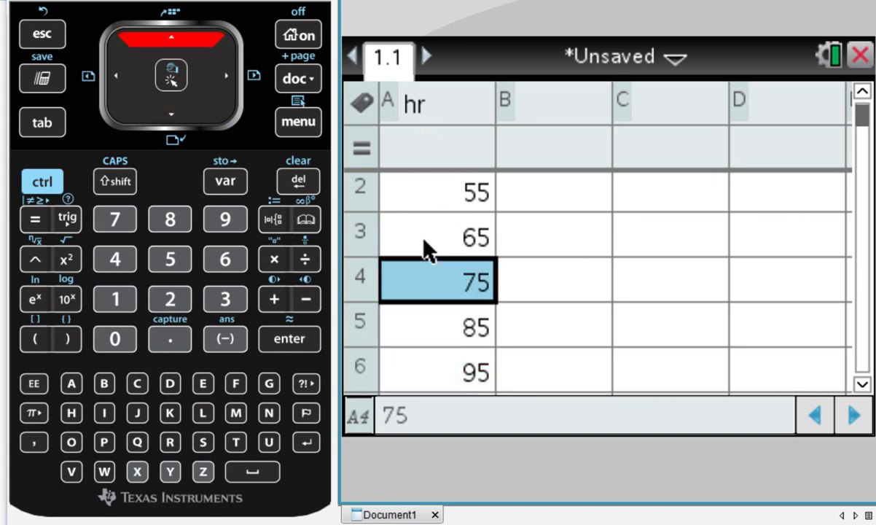
{"action": "key", "text": "Right"}
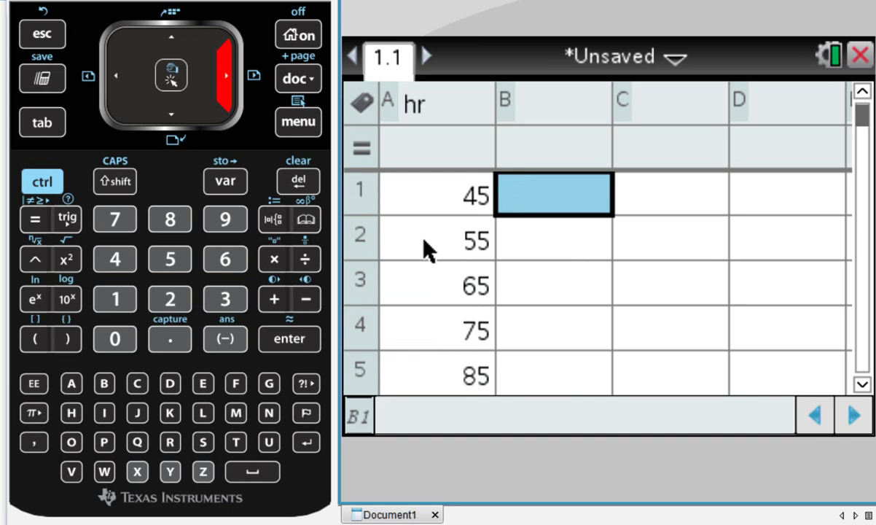
Name column B 'freq'
{"action": "key", "text": "Up"}
{"action": "key", "text": "Up"}
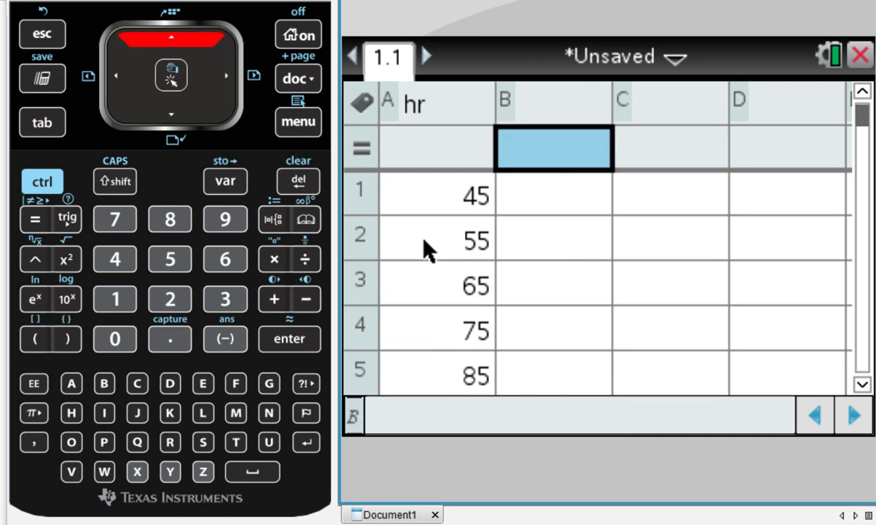
{"action": "type", "text": "fe"}
{"action": "key", "text": "BackSpace"}
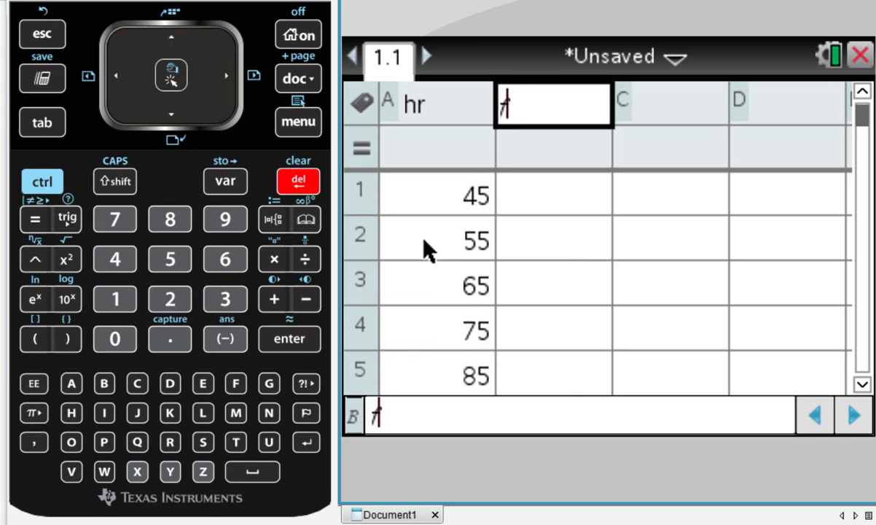
{"action": "type", "text": "req"}
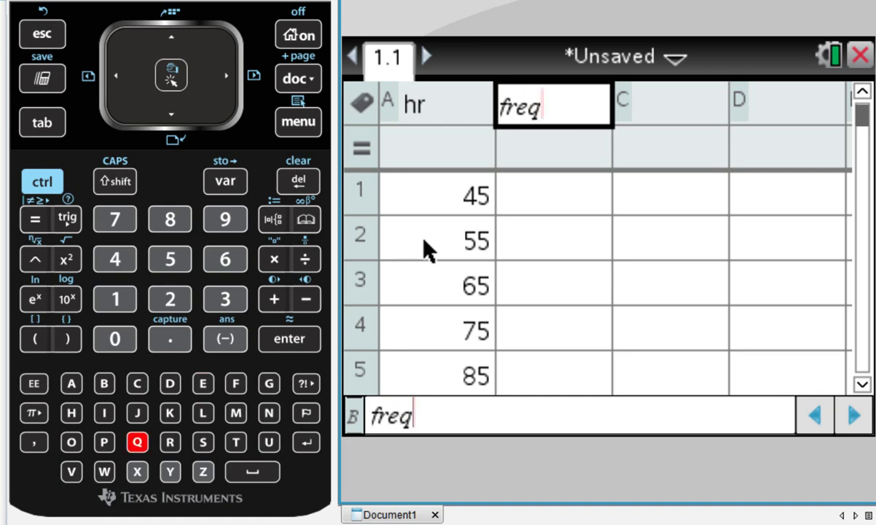
{"action": "key", "text": "Return"}
{"action": "key", "text": "Down"}
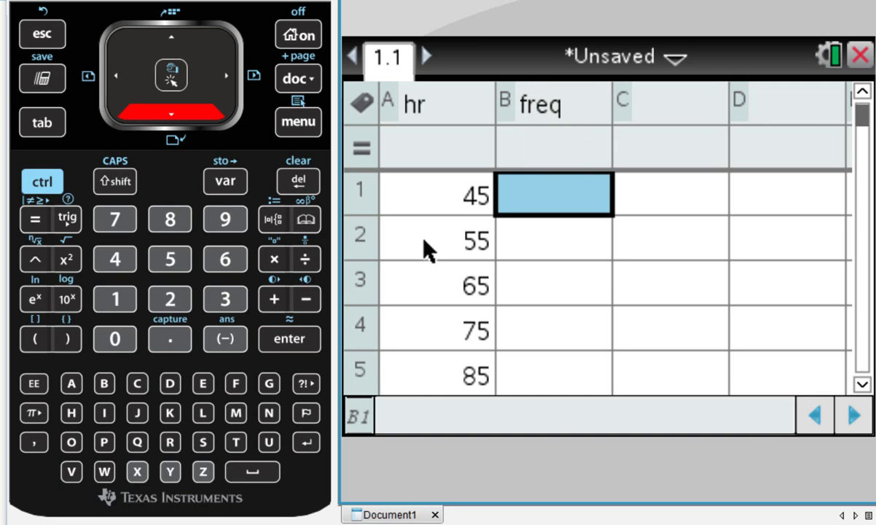
Enter the frequencies 1, 3, 9, 8, 2 and 3 down the freq column
{"action": "type", "text": "1"}
{"action": "key", "text": "Return"}
{"action": "type", "text": "3"}
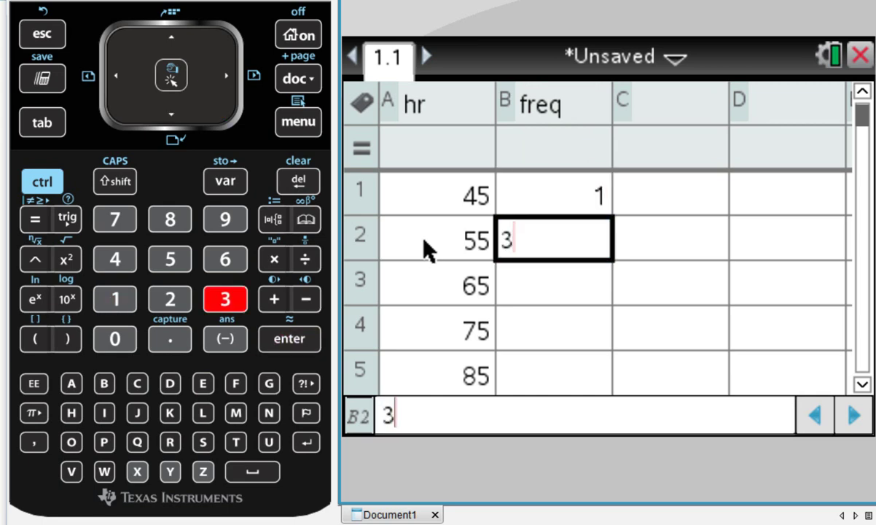
{"action": "key", "text": "Return"}
{"action": "type", "text": "9"}
{"action": "key", "text": "Return"}
{"action": "type", "text": "8"}
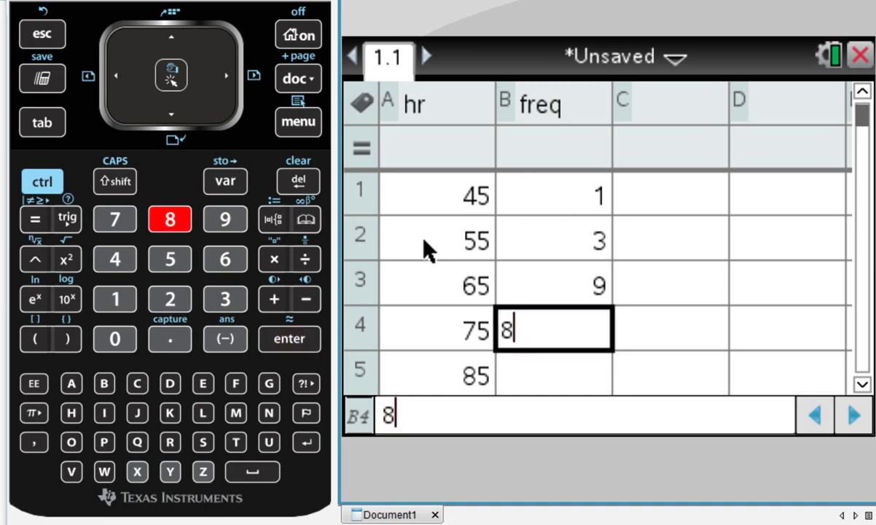
{"action": "key", "text": "Return"}
{"action": "type", "text": "2"}
{"action": "key", "text": "Return"}
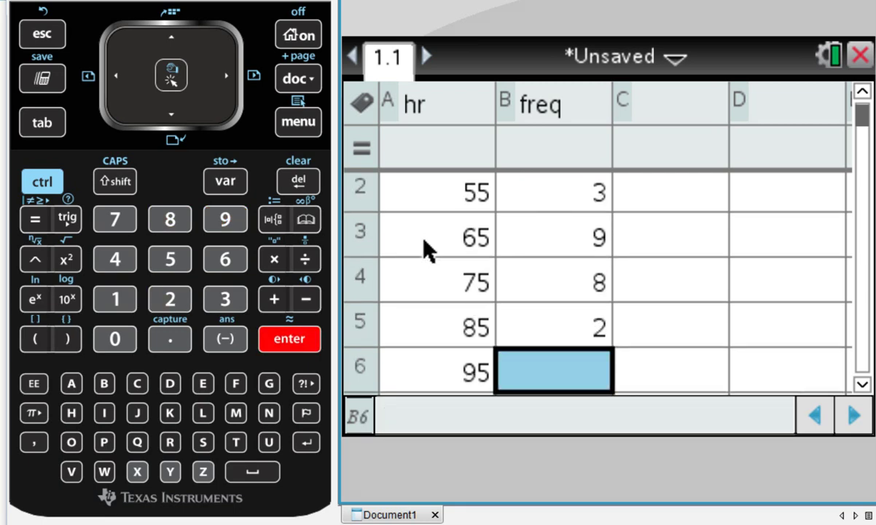
{"action": "type", "text": "3"}
{"action": "key", "text": "Return"}
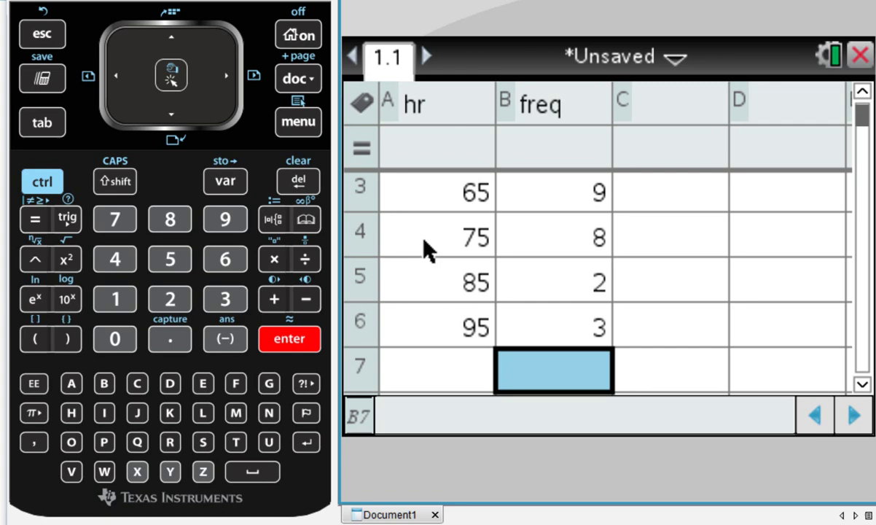
Choose Statistics > Stat Calculations > One-Variable Statistics from the spreadsheet menu
{"action": "key", "text": "ctrl+m"}
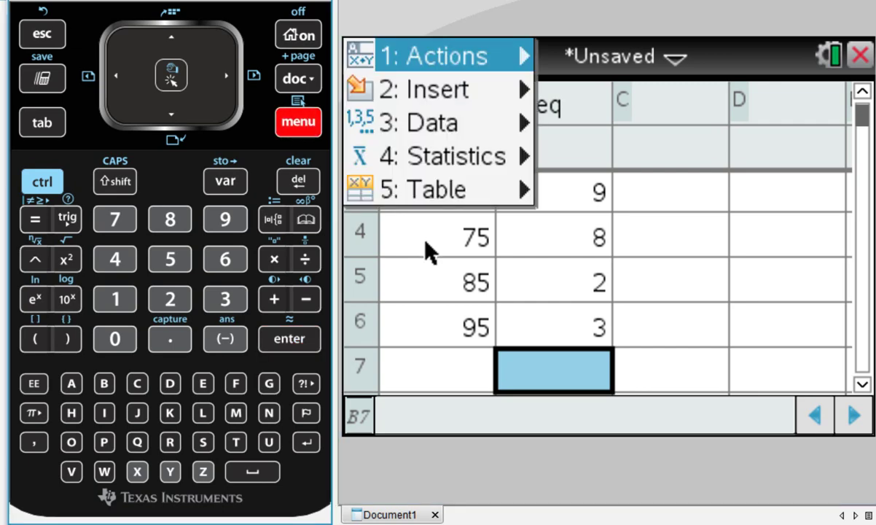
{"action": "key", "text": "4"}
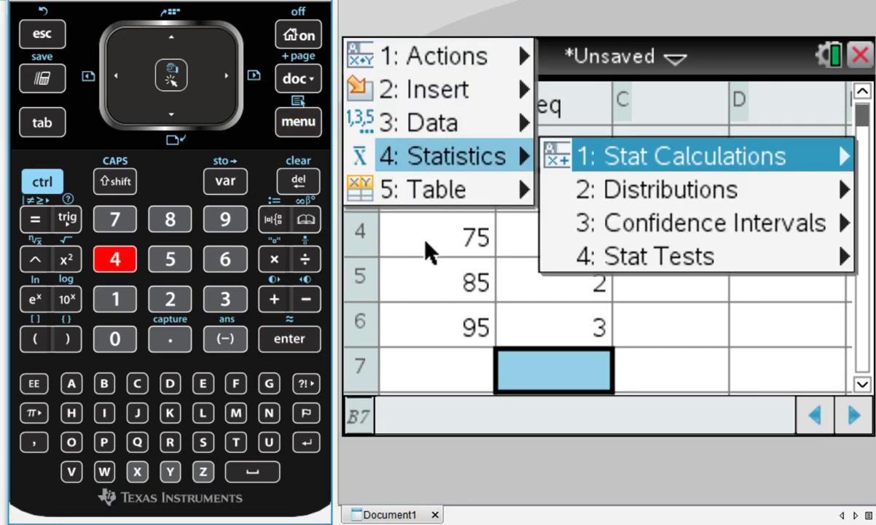
{"action": "key", "text": "1"}
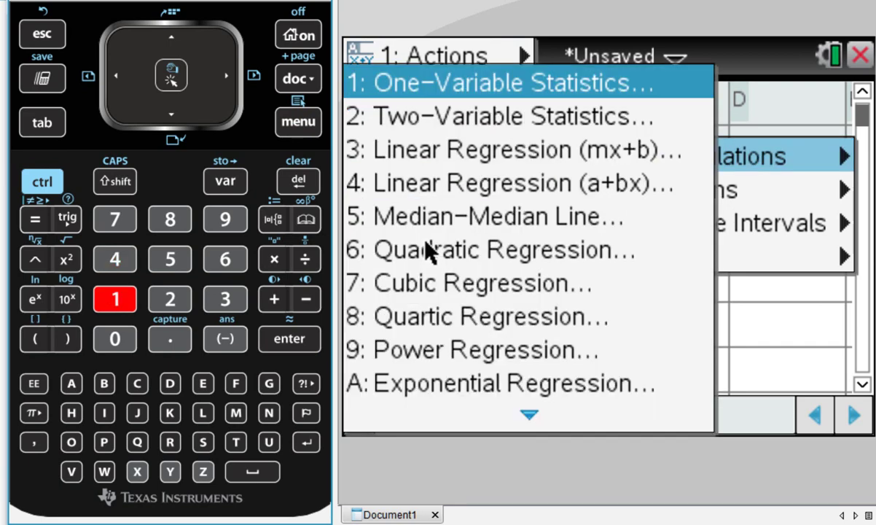
{"action": "key", "text": "1"}
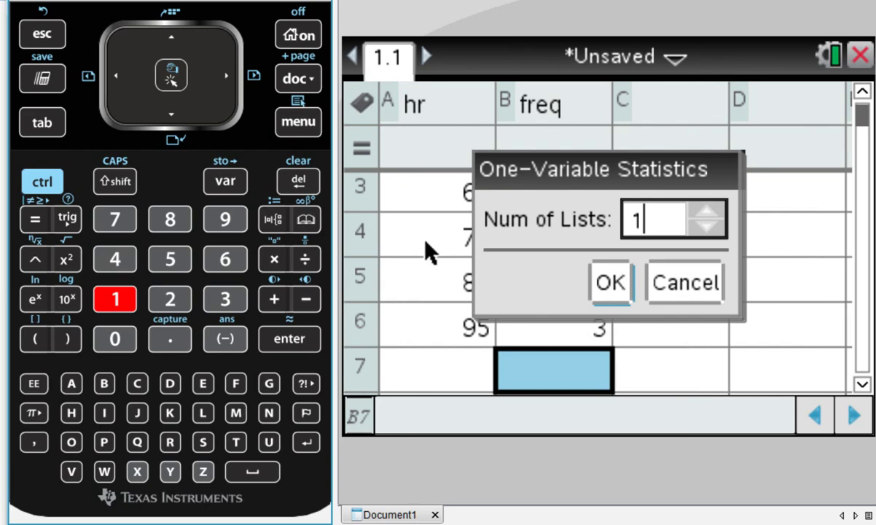
Compute one-variable statistics for one list with X1 List hr and Frequency List freq
{"action": "key", "text": "Return"}
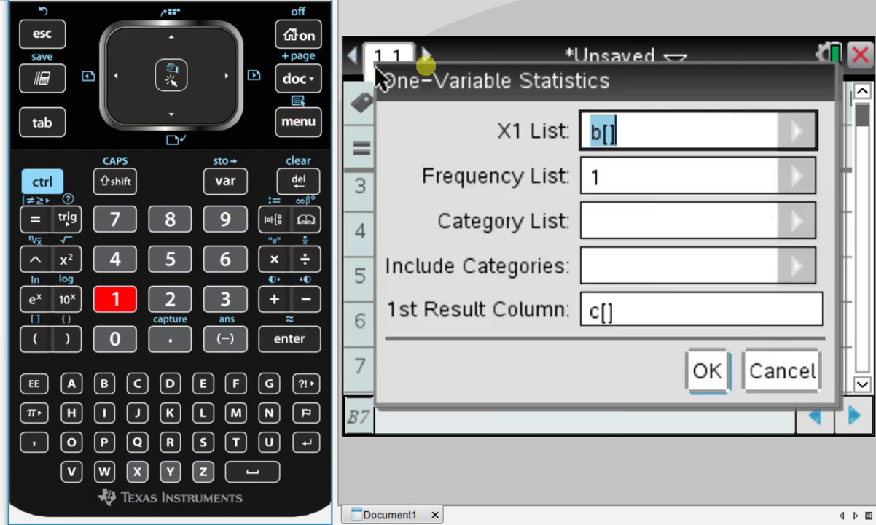
{"action": "left_click", "coordinate": [804, 133]}
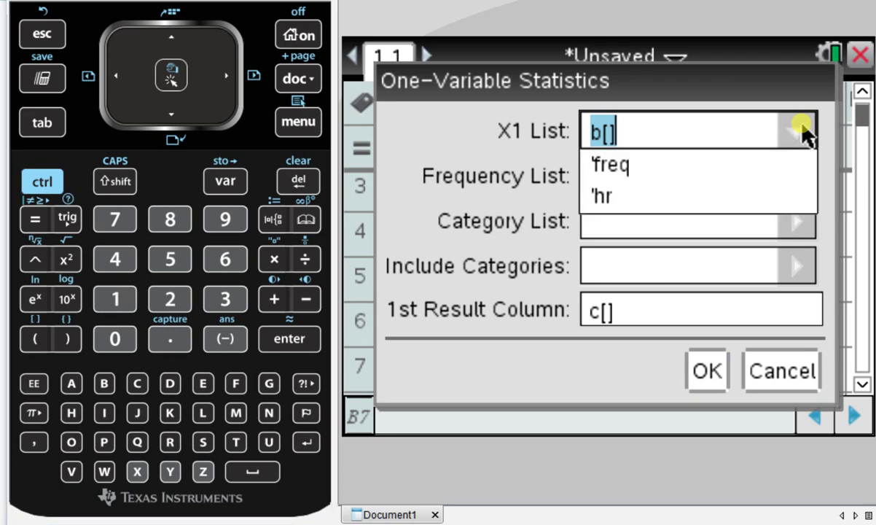
{"action": "left_click", "coordinate": [684, 197]}
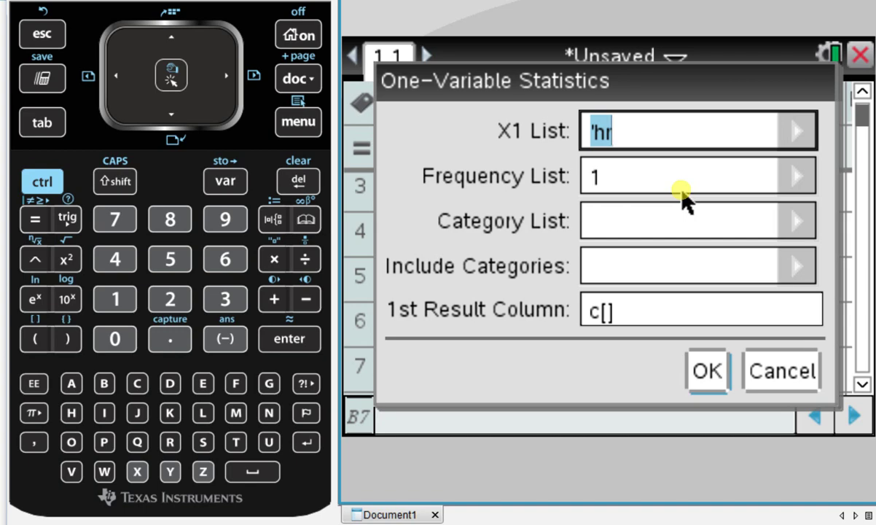
{"action": "left_click", "coordinate": [787, 177]}
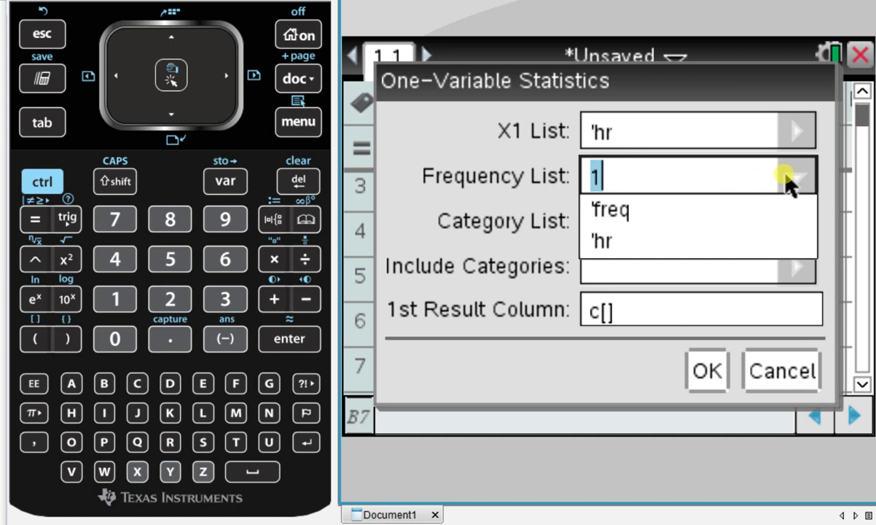
{"action": "left_click", "coordinate": [697, 213]}
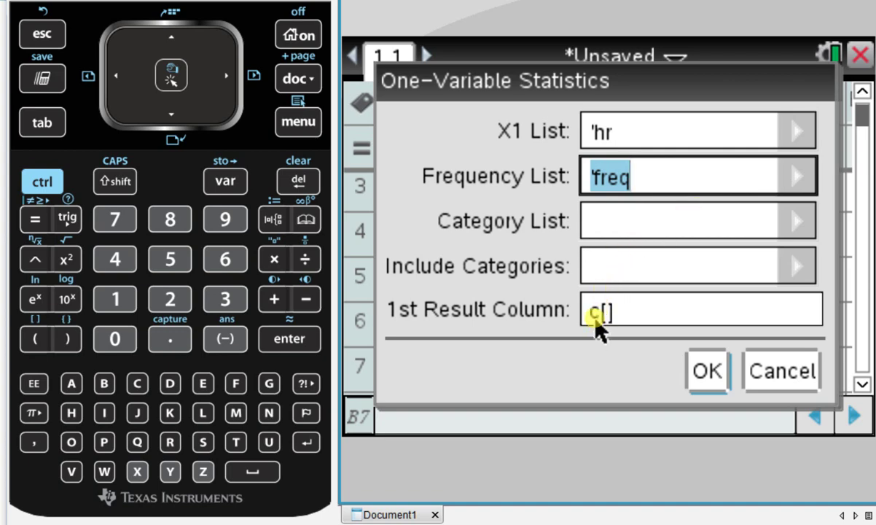
{"action": "left_click", "coordinate": [696, 370]}
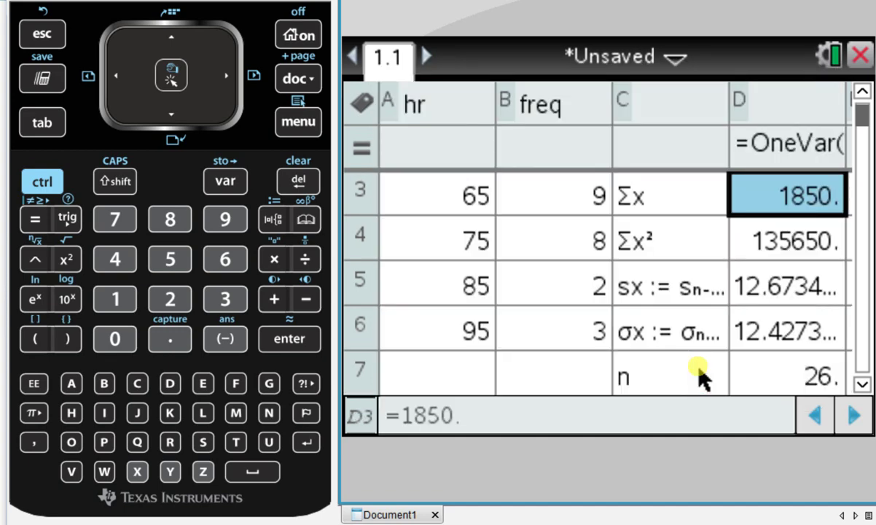
{"action": "key", "text": "Up"}
{"action": "key", "text": "Up"}
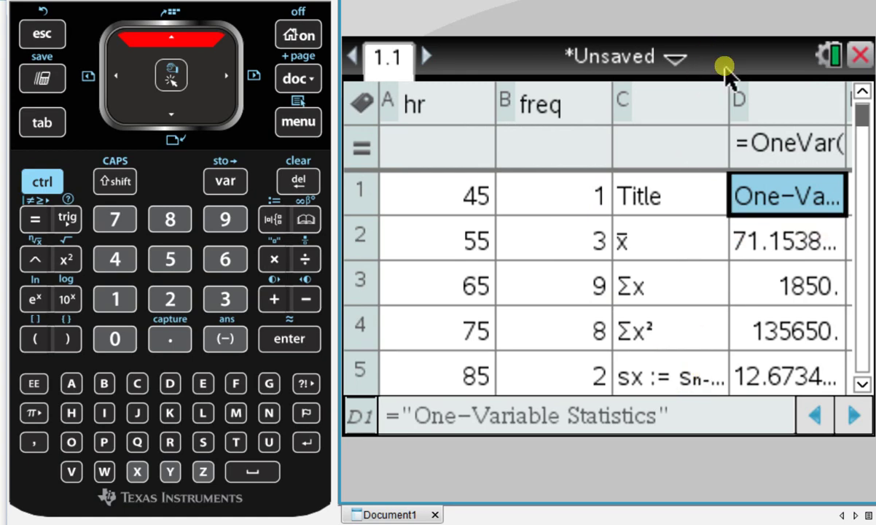
{"action": "key", "text": "Down"}
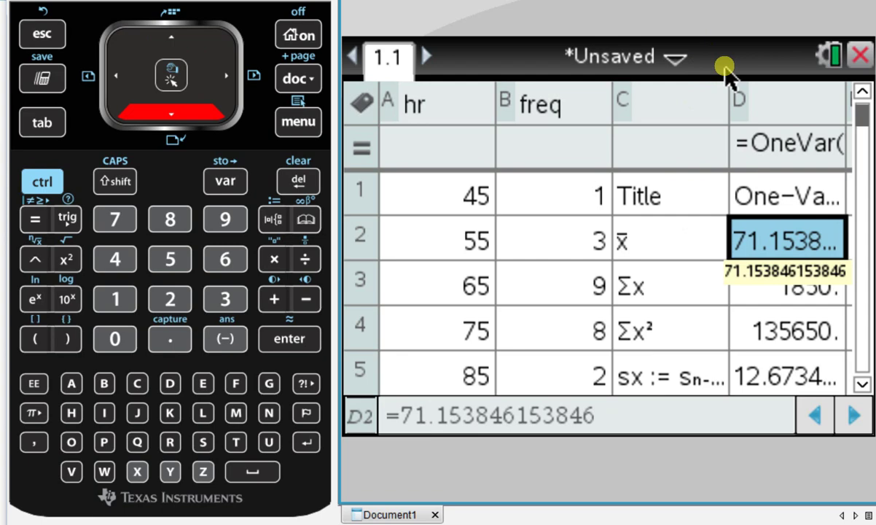
{"action": "key", "text": "Down"}
{"action": "key", "text": "Down"}
{"action": "key", "text": "Down"}
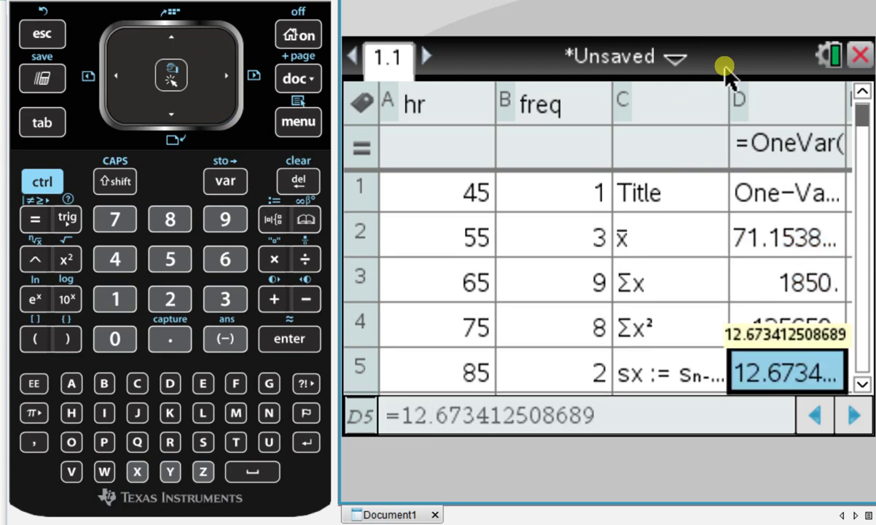
{"action": "key", "text": "shift+Left"}
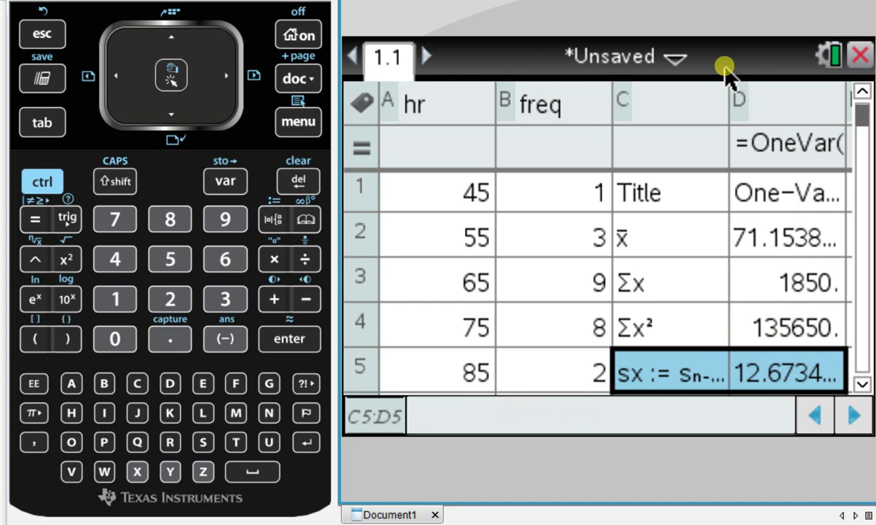